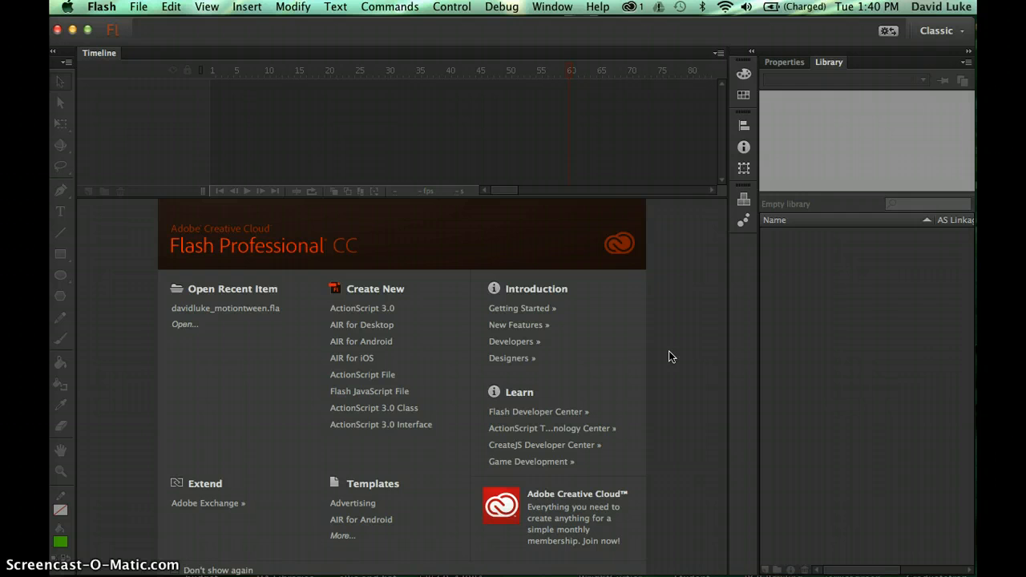
- Create a new ActionScript 3.0 document from the Welcome screen
{"action": "left_click", "coordinate": [362, 308]}
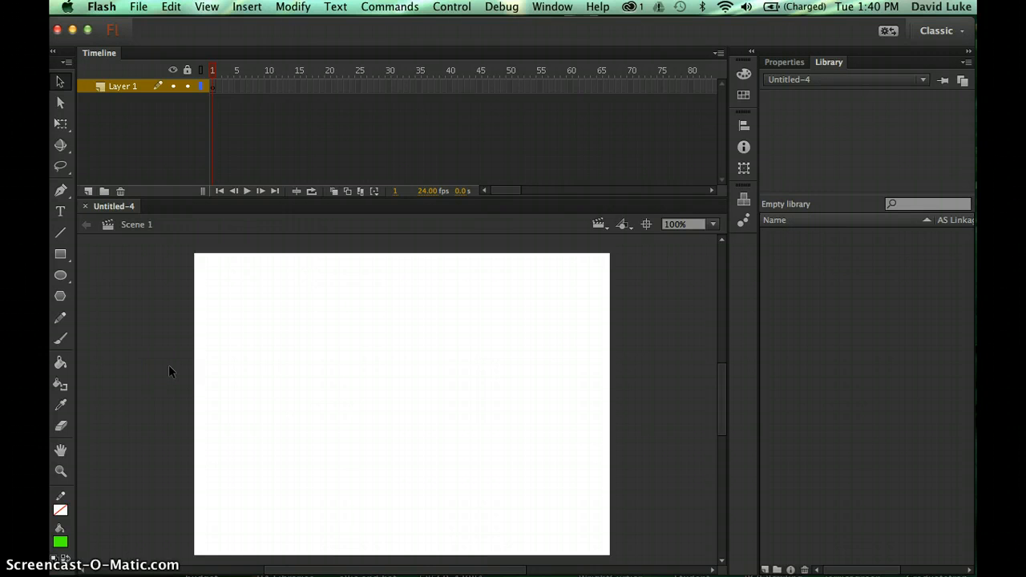
- Select the Oval tool in the Tools panel
{"action": "left_click", "coordinate": [61, 282]}
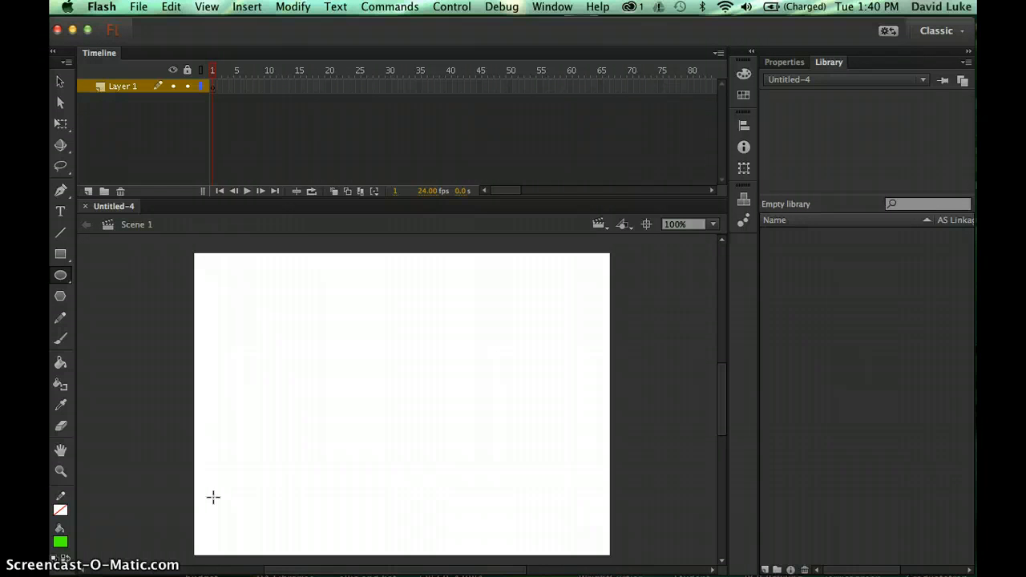
- Shift-draw a green circle, move it fully onto the stage's lower-left corner, then deselect it
{"action": "left_click_drag", "start_coordinate": [212, 497], "coordinate": [267, 529]}
{"action": "key", "text": "shift"}
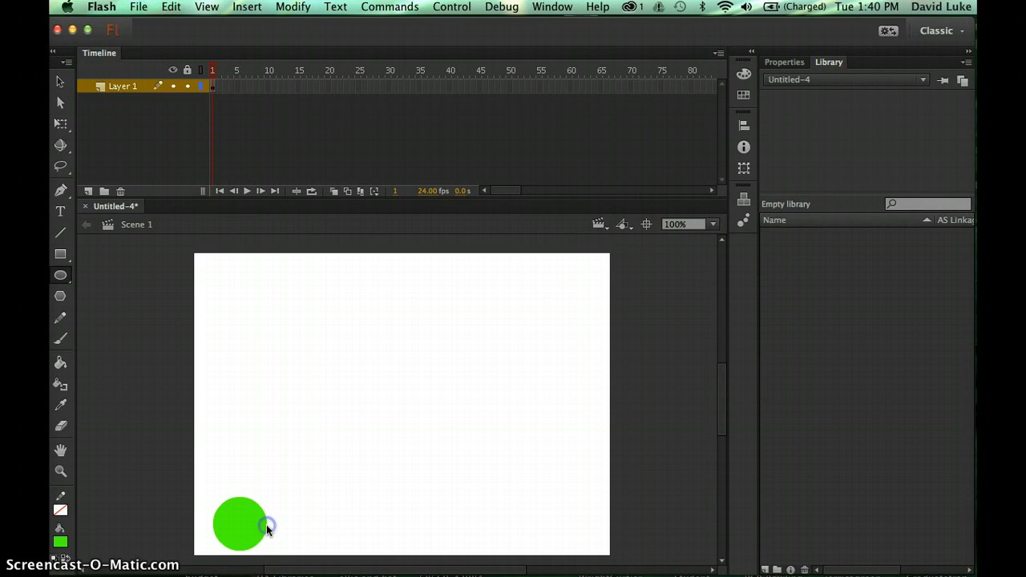
{"action": "left_click", "coordinate": [60, 84]}
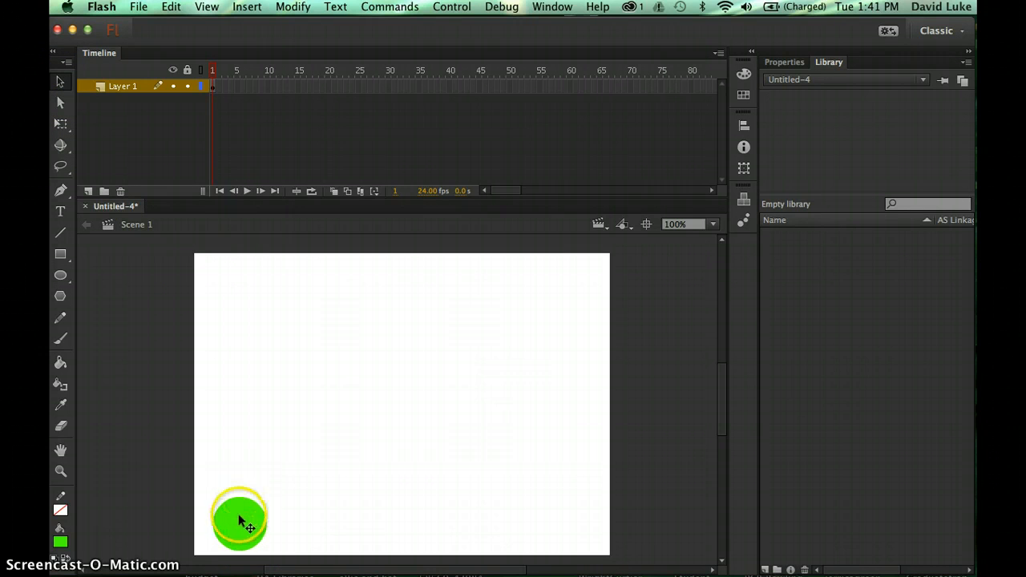
{"action": "left_click_drag", "start_coordinate": [240, 521], "coordinate": [231, 505]}
{"action": "left_click", "coordinate": [271, 479]}
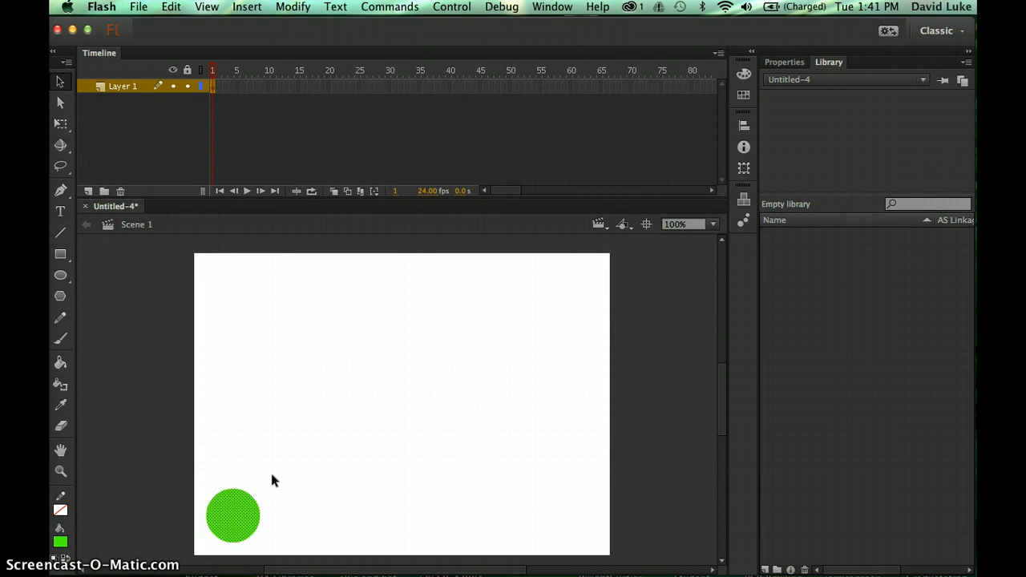
{"action": "left_click", "coordinate": [253, 473]}
{"action": "left_click", "coordinate": [197, 461]}
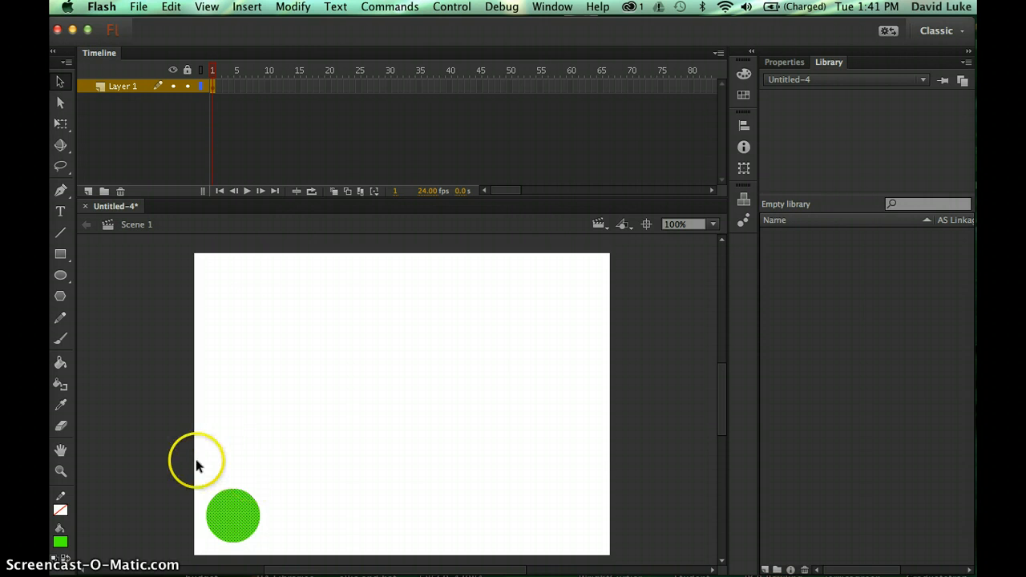
{"action": "left_click", "coordinate": [238, 456]}
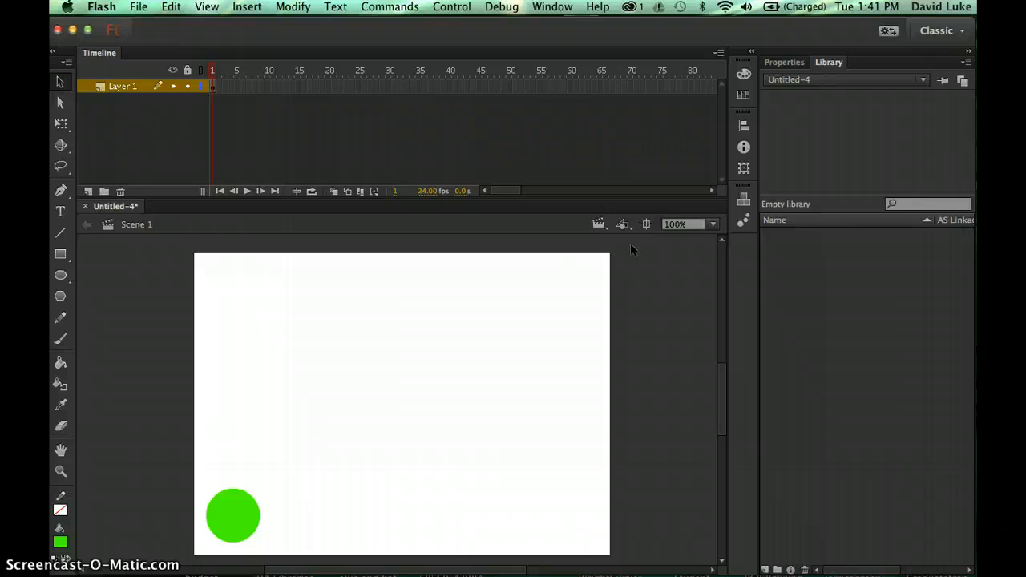
- Select frame 1, then frame 60, on Layer 1's timeline row
{"action": "left_click", "coordinate": [580, 278]}
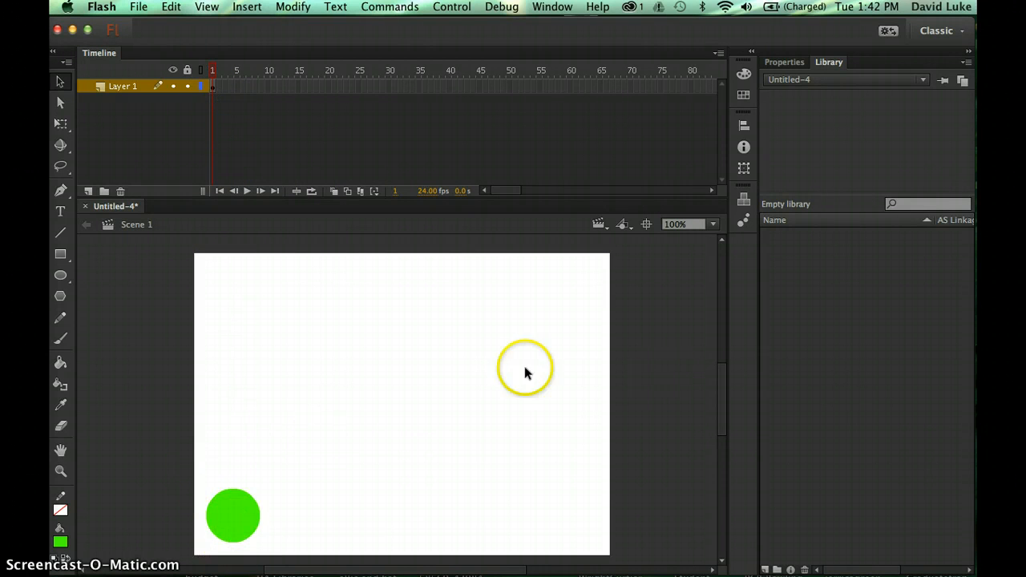
{"action": "left_click", "coordinate": [212, 86]}
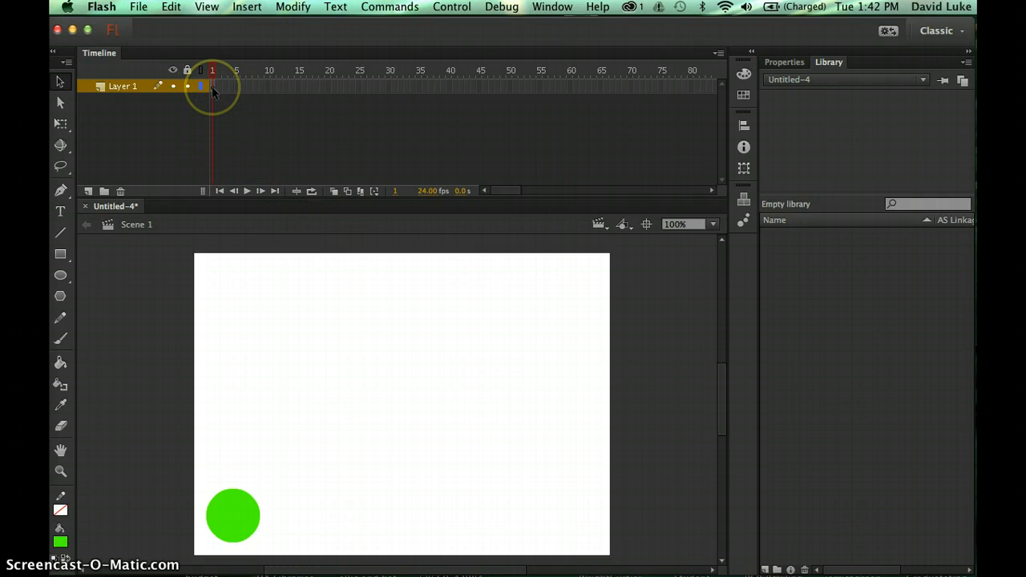
{"action": "left_click", "coordinate": [213, 88]}
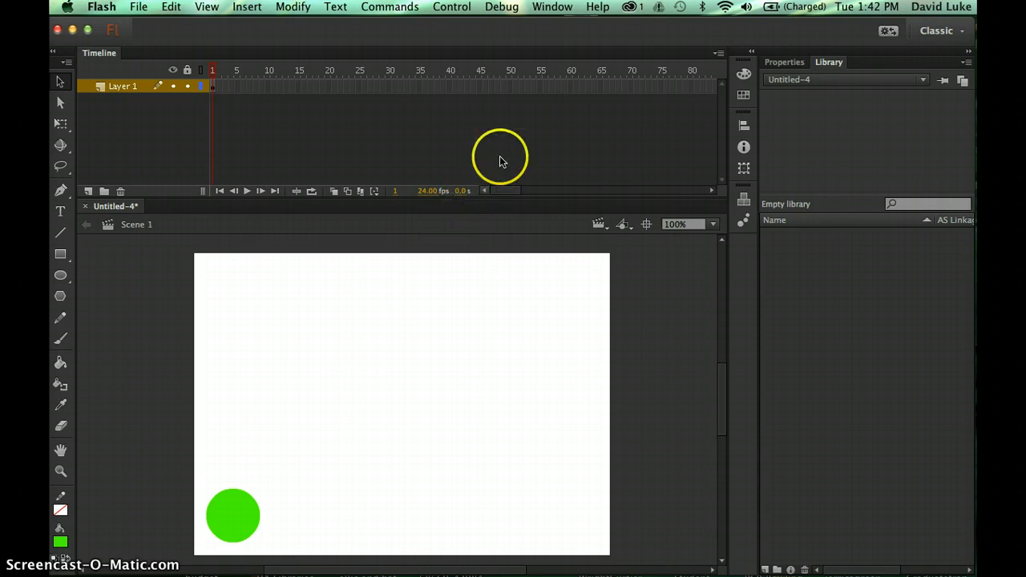
{"action": "left_click", "coordinate": [571, 87]}
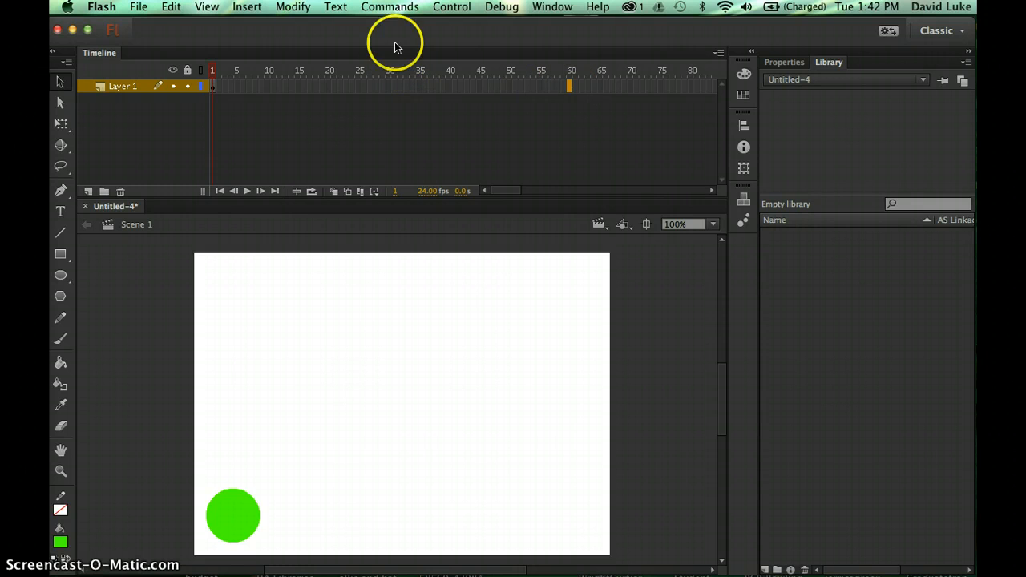
- Insert a blank keyframe at frame 60 on Layer 1
{"action": "left_click", "coordinate": [255, 8]}
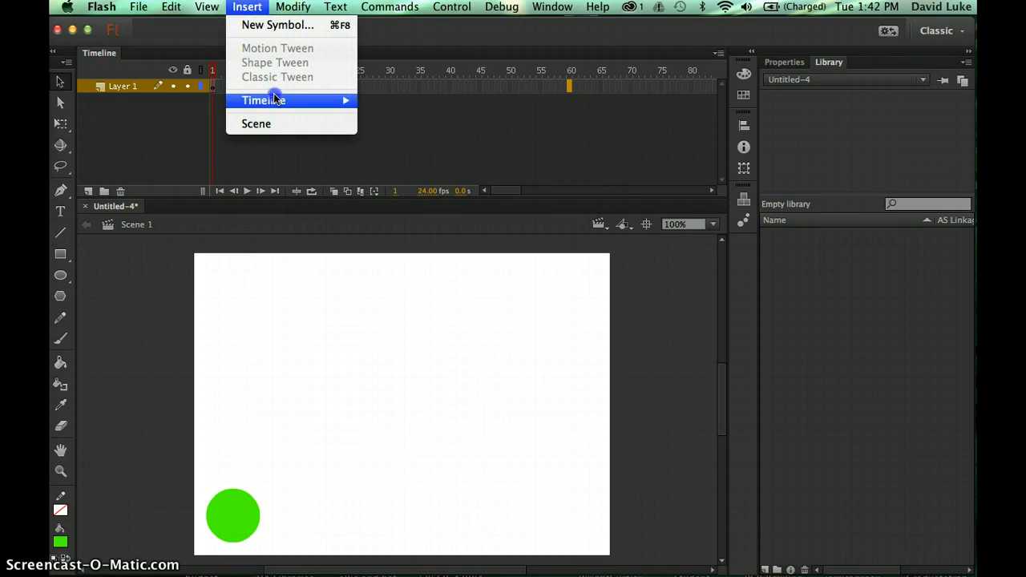
{"action": "mouse_move", "coordinate": [255, 101]}
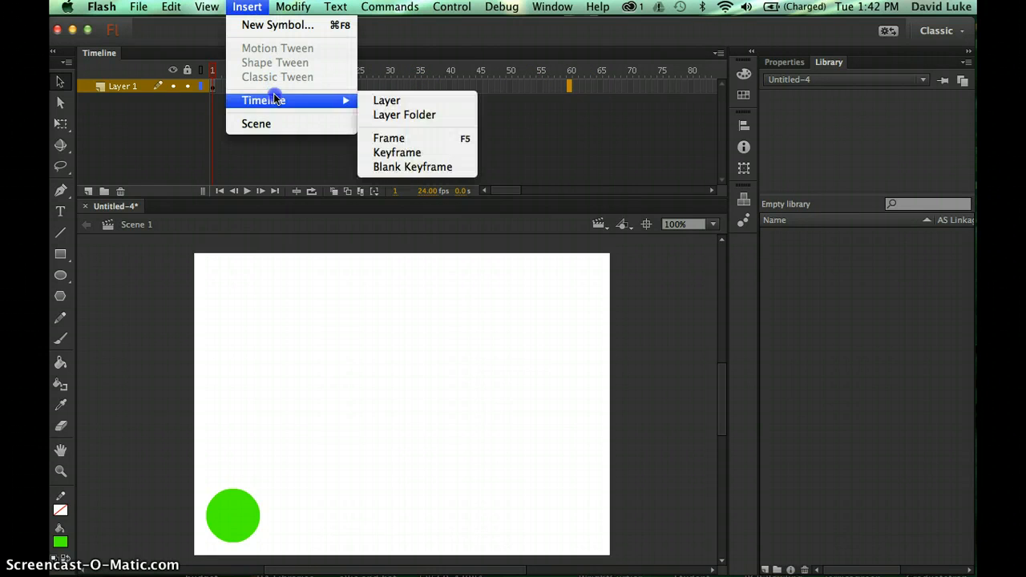
{"action": "left_click", "coordinate": [413, 167]}
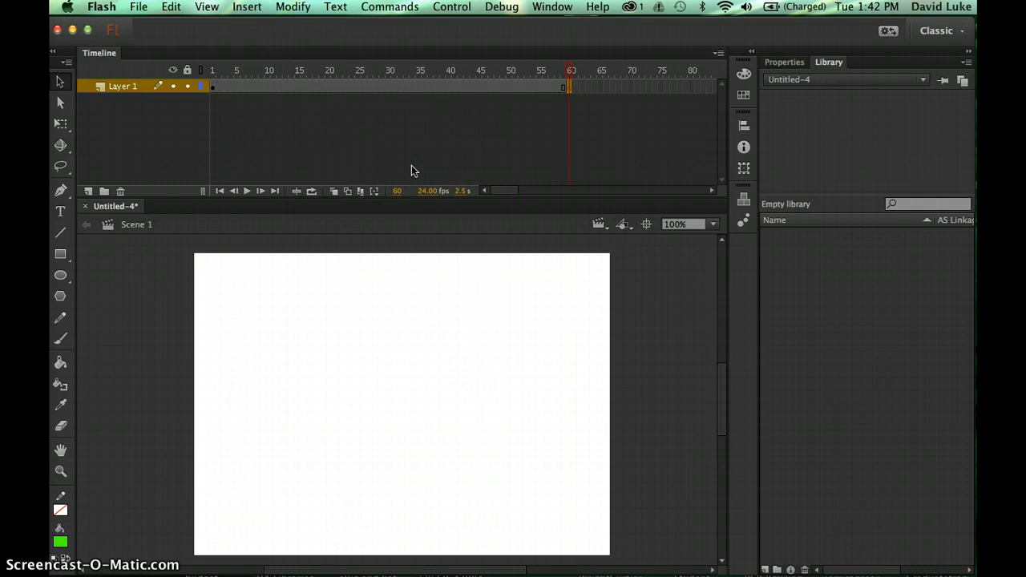
- Scrub between frame 1 and frame 60 to check the circle and the empty keyframe
{"action": "left_click", "coordinate": [570, 72]}
{"action": "left_click_drag", "start_coordinate": [571, 72], "coordinate": [215, 75]}
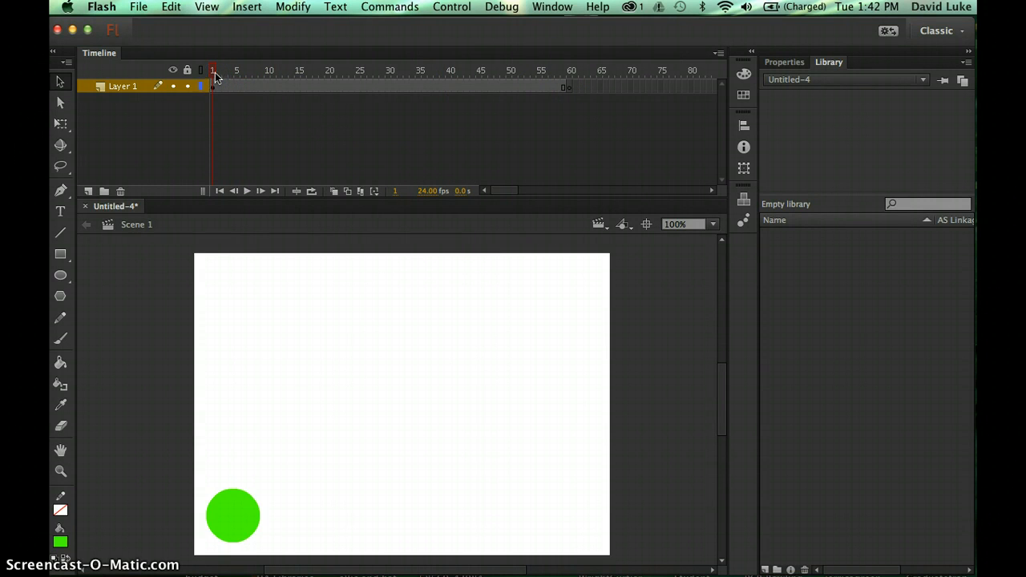
{"action": "left_click", "coordinate": [561, 88]}
{"action": "mouse_move", "coordinate": [570, 76]}
{"action": "left_mouse_down"}
{"action": "mouse_move", "coordinate": [495, 74]}
{"action": "mouse_move", "coordinate": [574, 75]}
{"action": "left_mouse_up"}
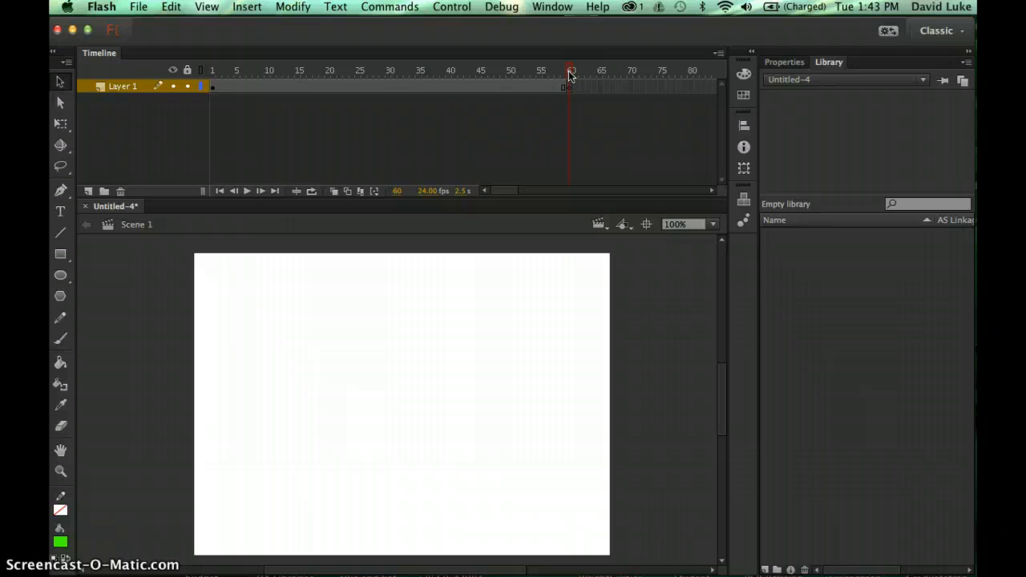
{"action": "left_click", "coordinate": [569, 88]}
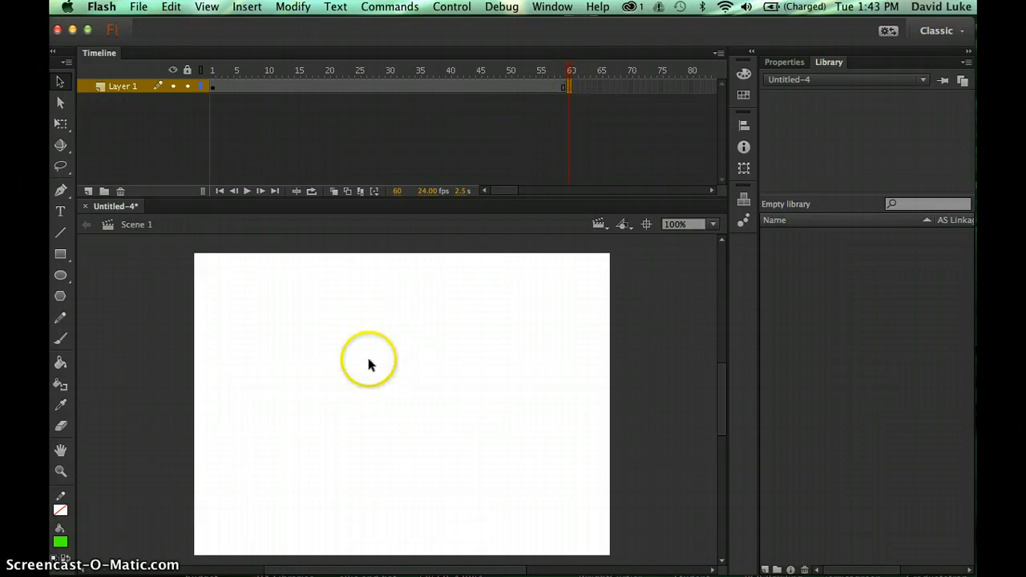
{"action": "mouse_move", "coordinate": [570, 72]}
{"action": "left_mouse_down"}
{"action": "mouse_move", "coordinate": [244, 82]}
{"action": "mouse_move", "coordinate": [580, 72]}
{"action": "left_mouse_up"}
{"action": "left_click", "coordinate": [566, 74]}
{"action": "left_click_drag", "start_coordinate": [565, 74], "coordinate": [566, 76]}
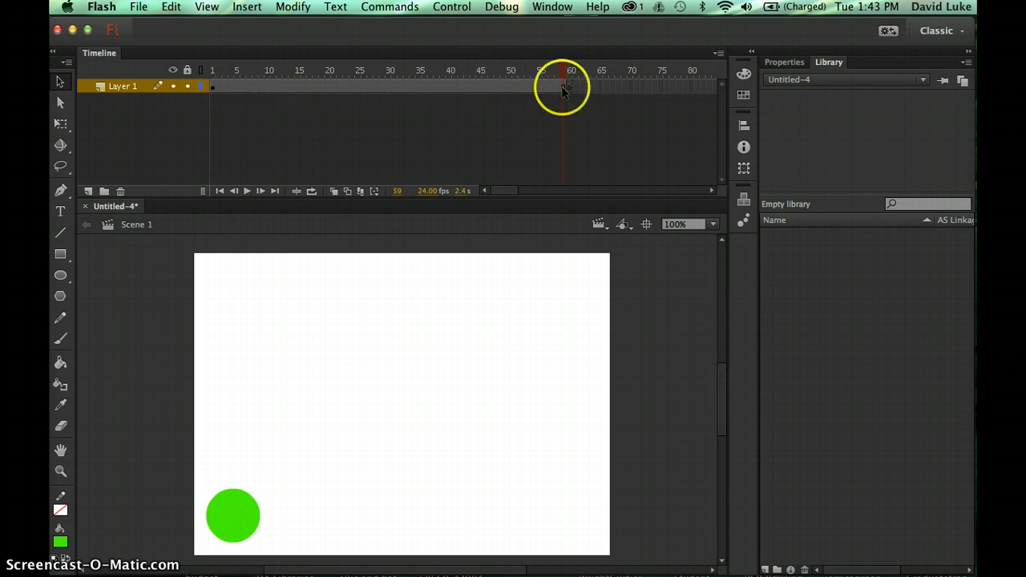
{"action": "left_click", "coordinate": [570, 72]}
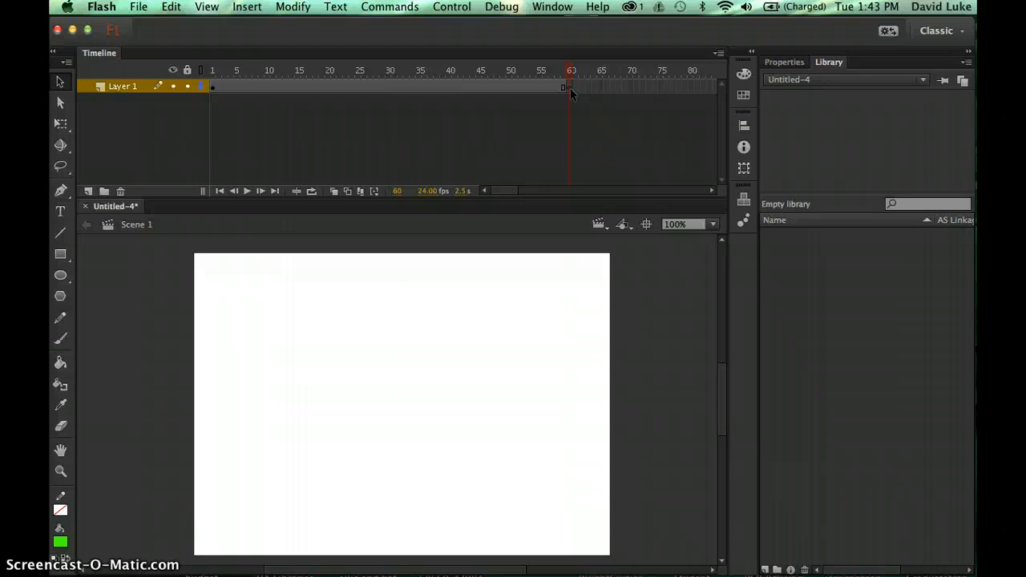
{"action": "left_click", "coordinate": [570, 89]}
- Pick the Rectangle tool with a red fill and draw a rectangle at the stage's upper right
{"action": "left_click", "coordinate": [60, 260]}
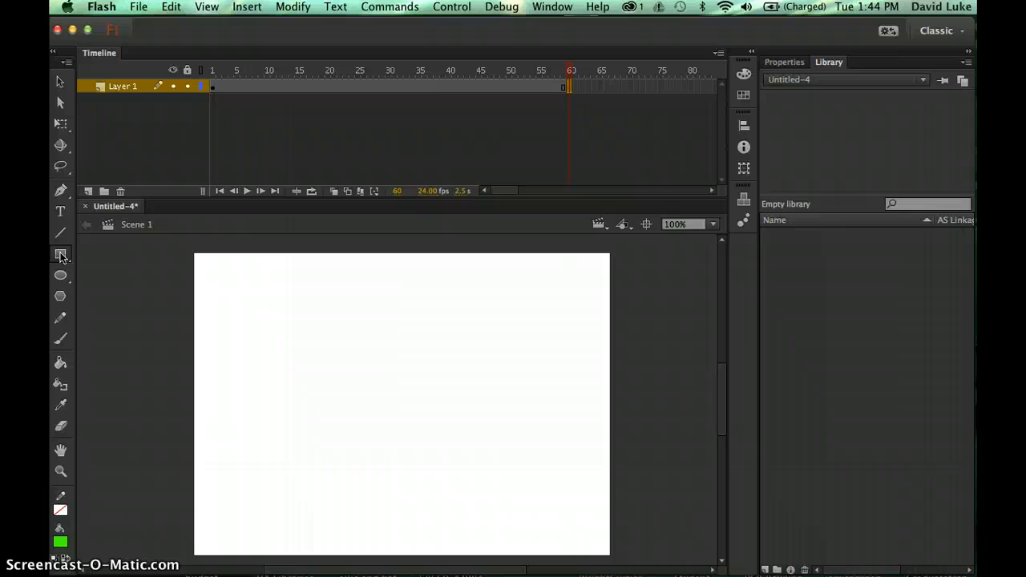
{"action": "left_click", "coordinate": [61, 255]}
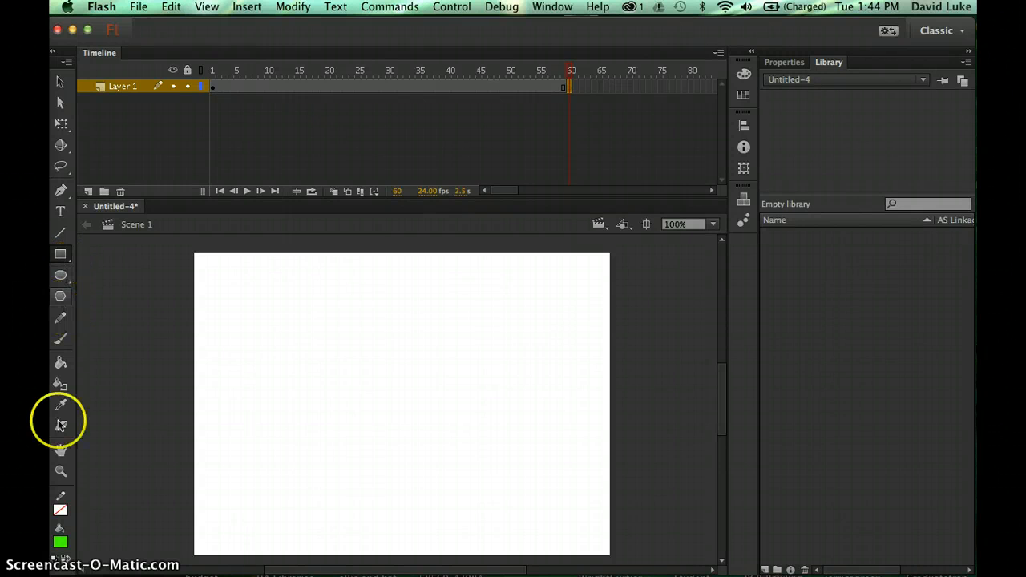
{"action": "left_click", "coordinate": [61, 544]}
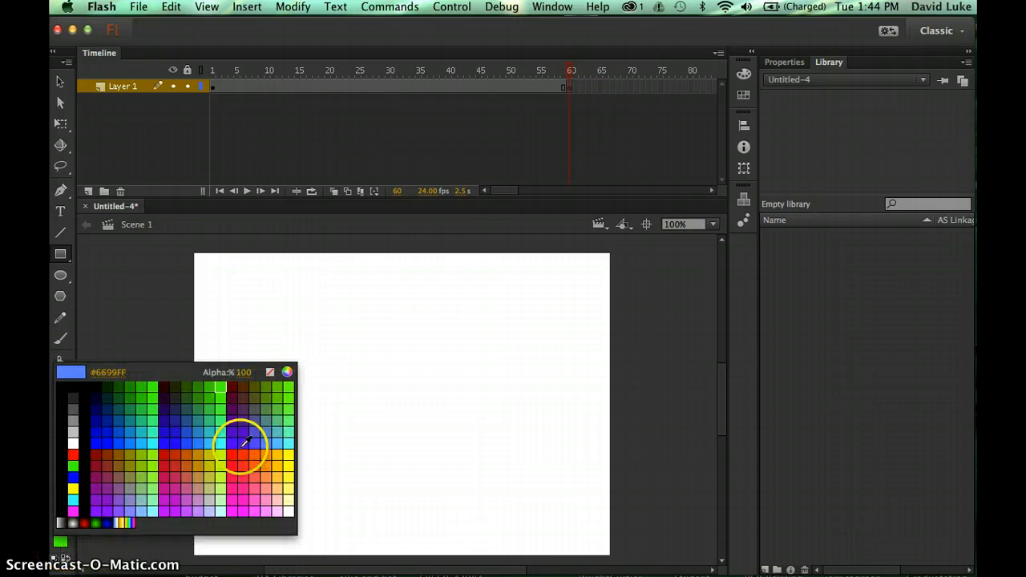
{"action": "left_click", "coordinate": [230, 453]}
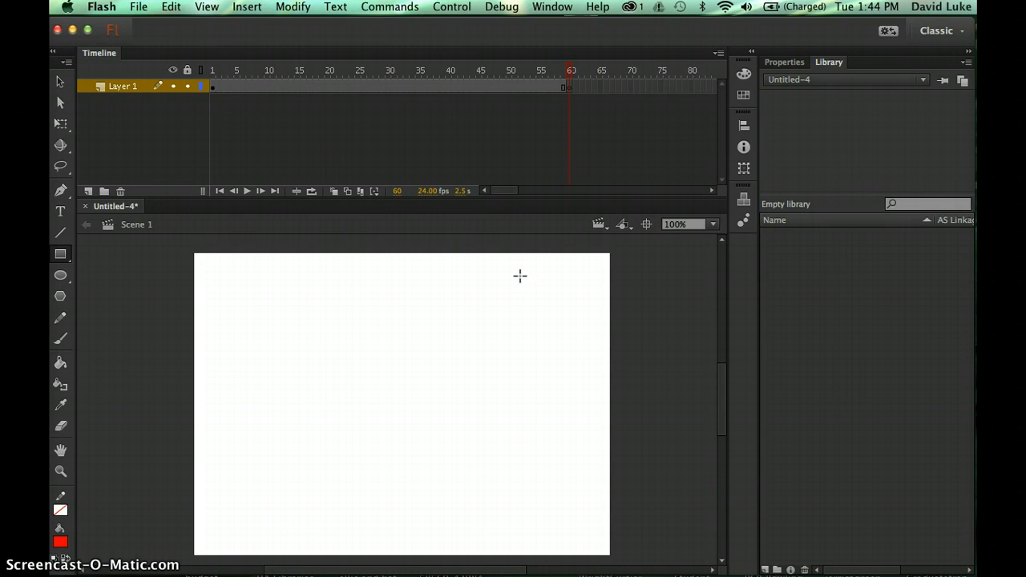
{"action": "left_click_drag", "start_coordinate": [520, 275], "coordinate": [603, 322]}
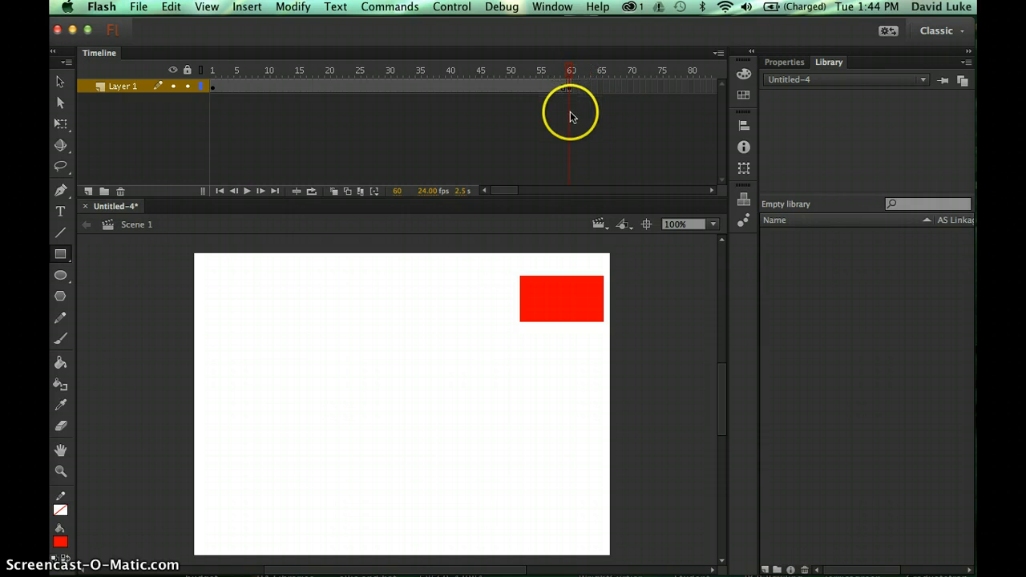
- Undo that rectangle, checking frame 55's circle and returning to the empty frame 60
{"action": "left_click", "coordinate": [568, 74]}
{"action": "left_click_drag", "start_coordinate": [568, 73], "coordinate": [540, 73]}
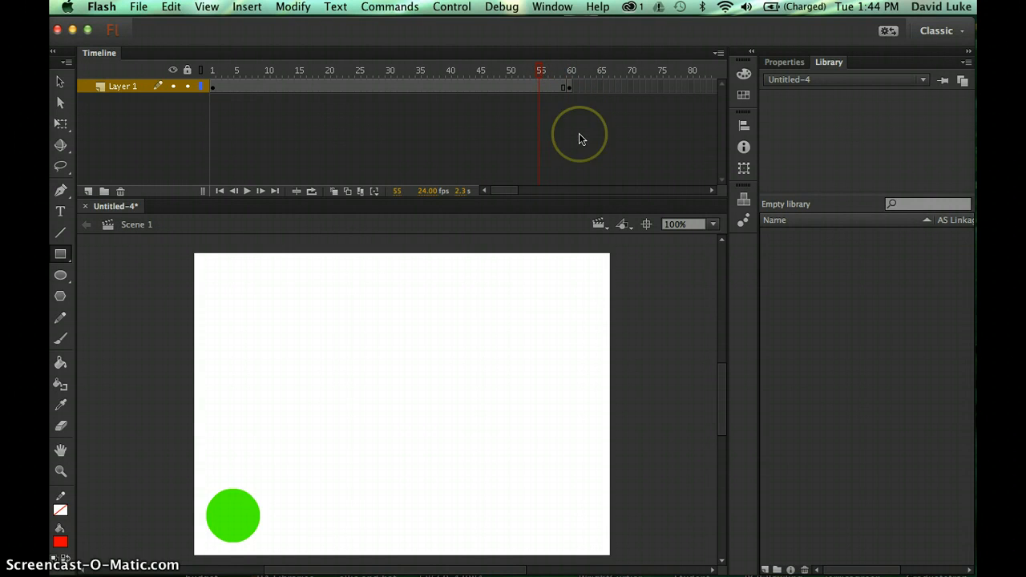
{"action": "key", "text": "super+z"}
{"action": "key", "text": "super+z"}
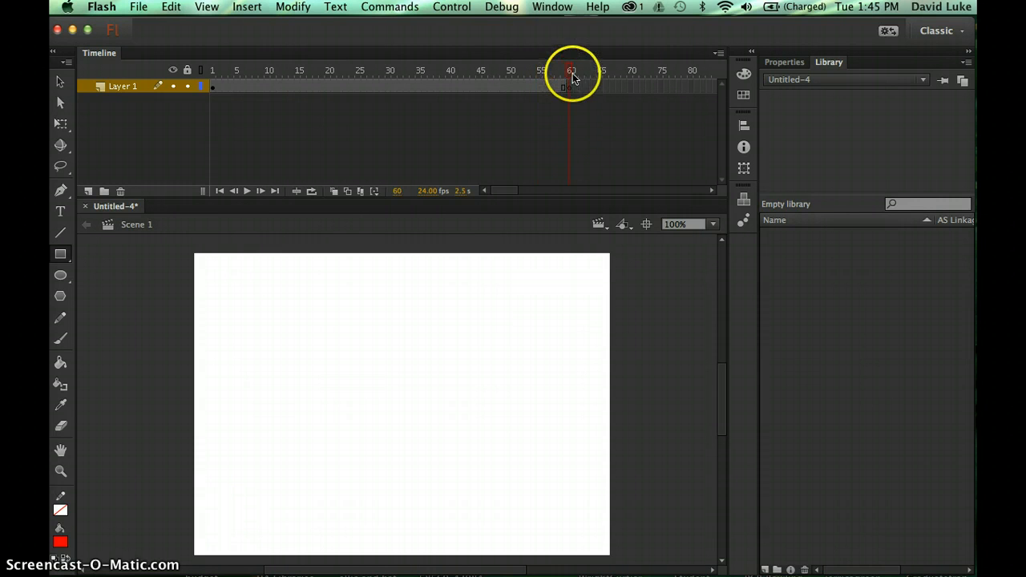
{"action": "left_click_drag", "start_coordinate": [570, 72], "coordinate": [540, 73]}
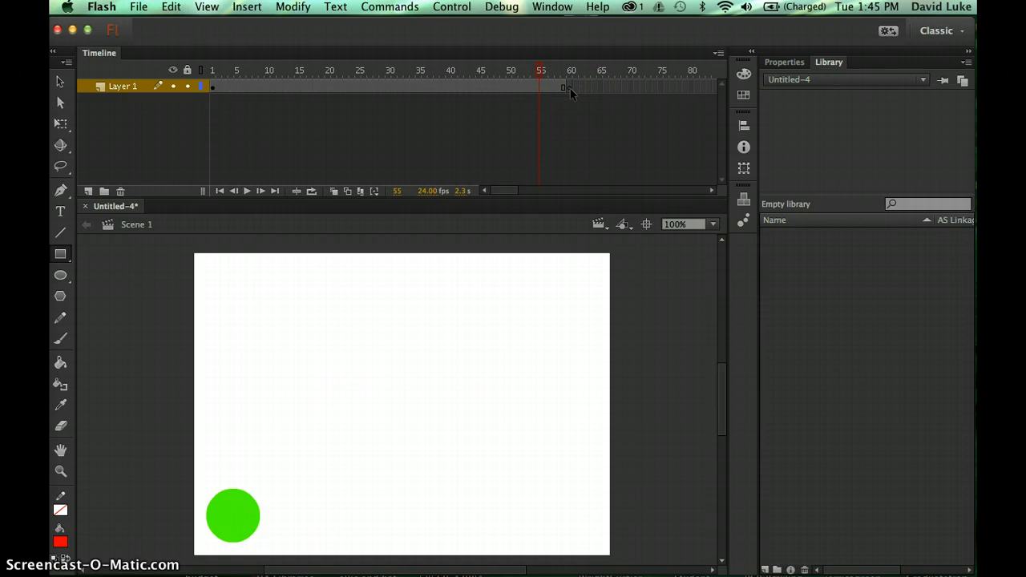
{"action": "left_click", "coordinate": [569, 88]}
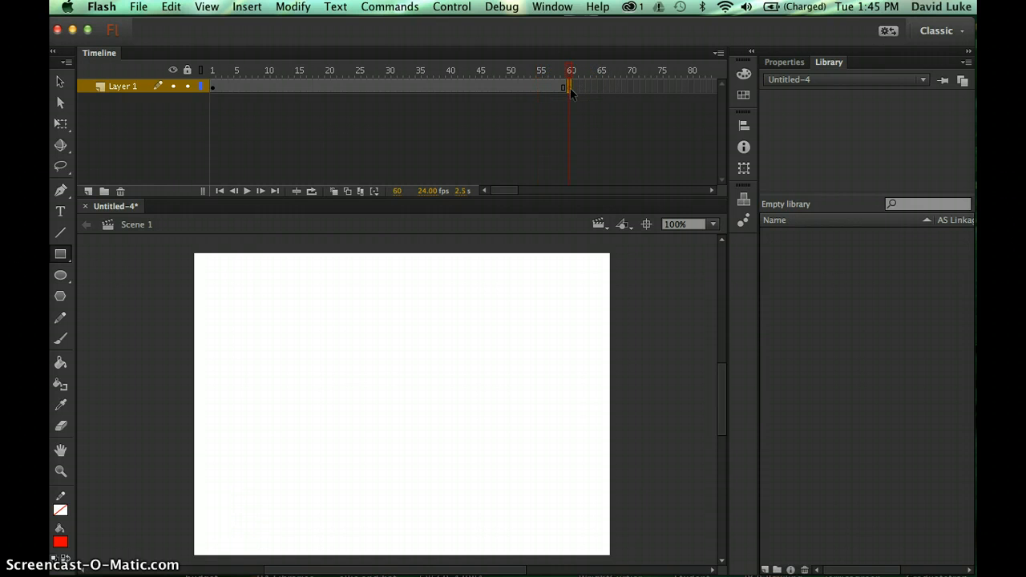
- Switch to plain rectangle mode and redraw the red rectangle at frame 60's top-right
{"action": "left_click", "coordinate": [63, 261]}
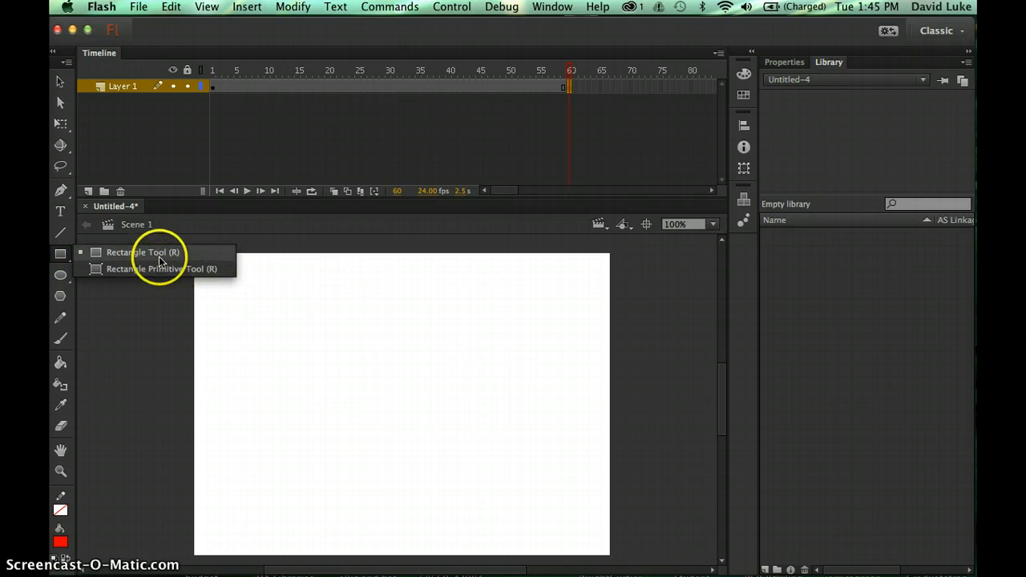
{"action": "left_click", "coordinate": [159, 257]}
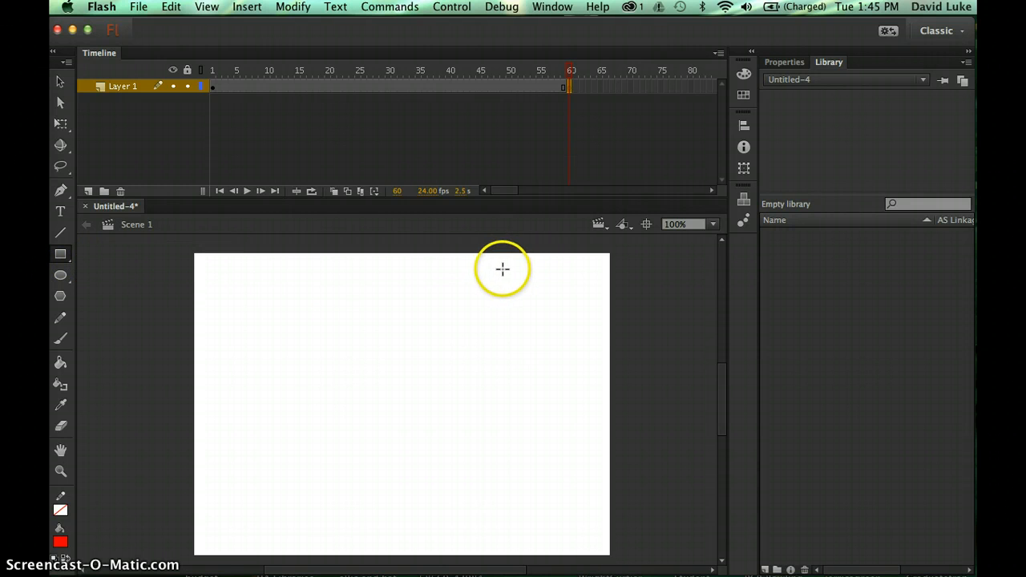
{"action": "left_click_drag", "start_coordinate": [505, 269], "coordinate": [605, 330]}
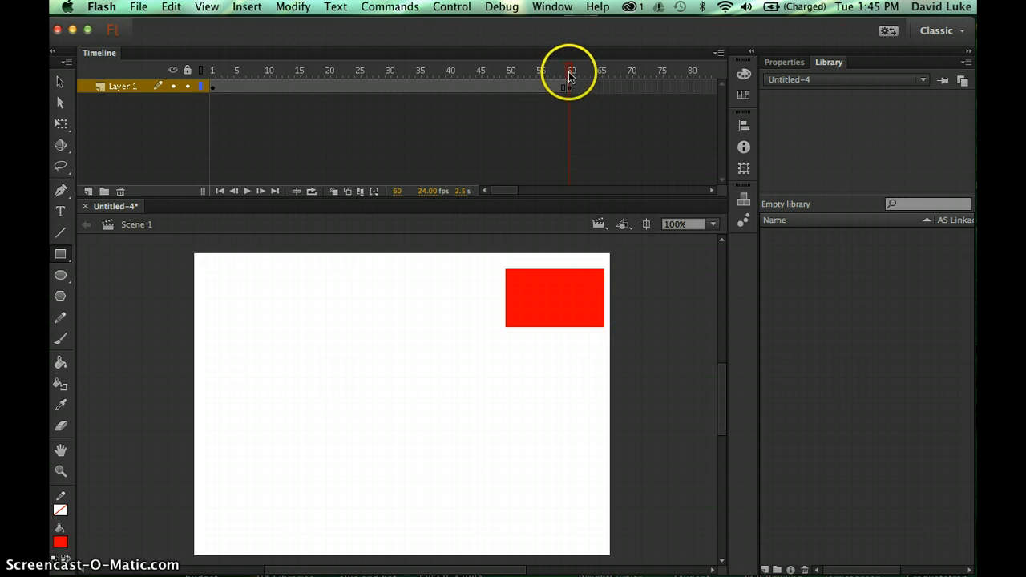
{"action": "mouse_move", "coordinate": [569, 76]}
{"action": "left_mouse_down"}
{"action": "mouse_move", "coordinate": [210, 76]}
{"action": "mouse_move", "coordinate": [570, 74]}
{"action": "left_mouse_up"}
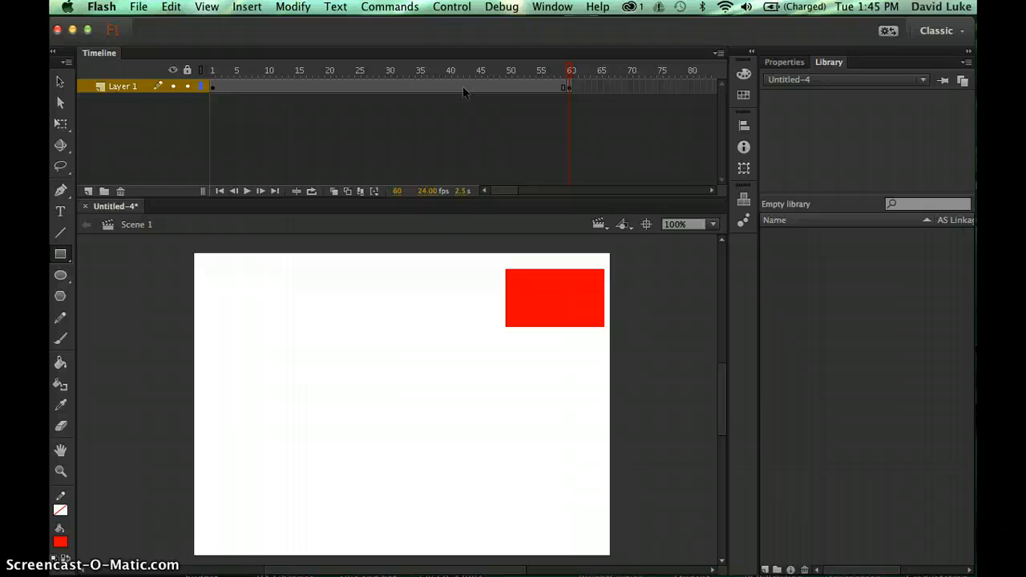
- Apply a shape tween to the span from frame 1 to 60 via frame 42
{"action": "left_click", "coordinate": [462, 86]}
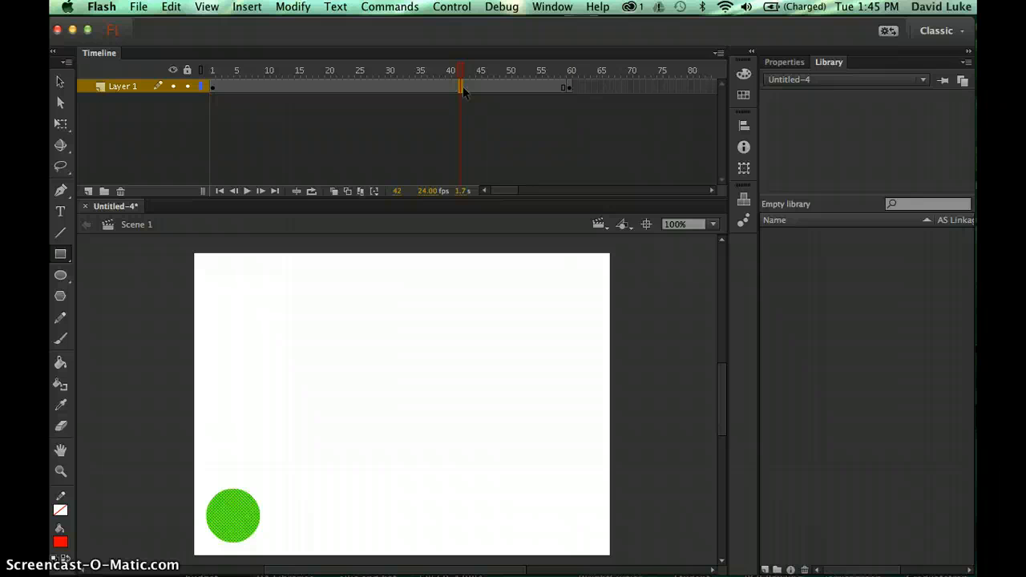
{"action": "left_click", "coordinate": [247, 7]}
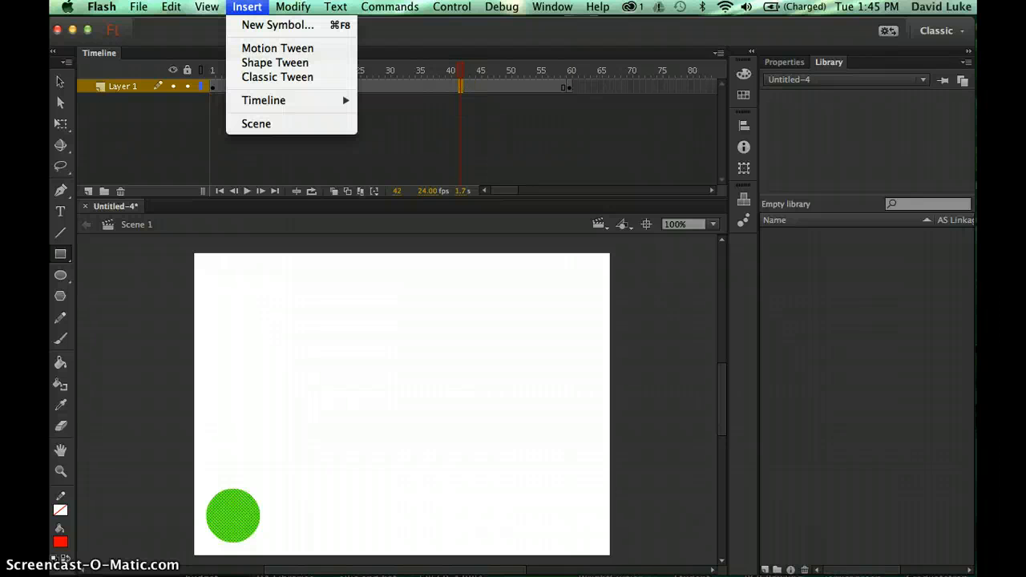
{"action": "left_click", "coordinate": [260, 63]}
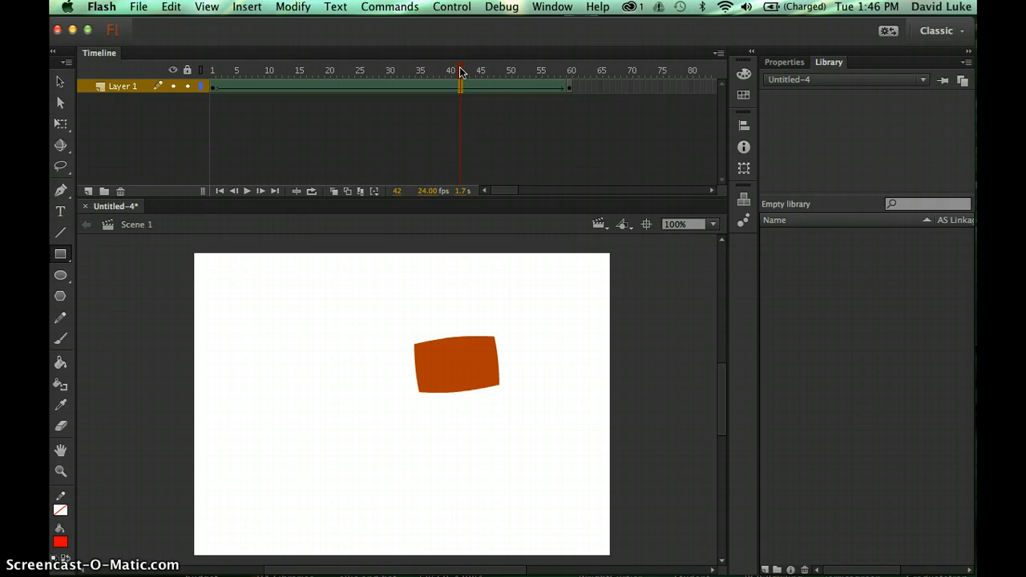
{"action": "left_click_drag", "start_coordinate": [460, 71], "coordinate": [570, 61]}
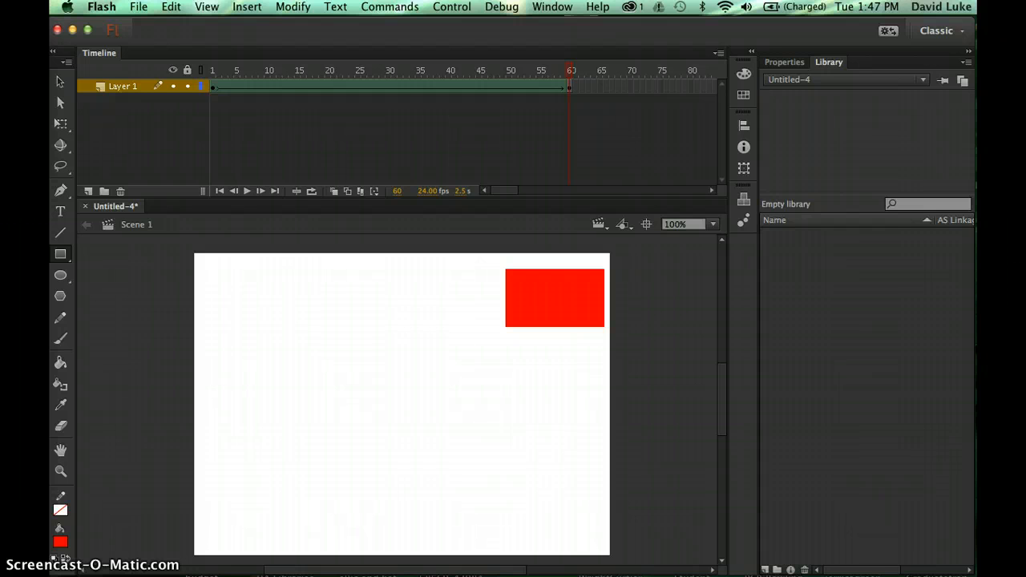
- Save As a Flash Document (.fla) with the old motiontween name, declining to overwrite
{"action": "left_click", "coordinate": [139, 6]}
{"action": "left_click", "coordinate": [156, 132]}
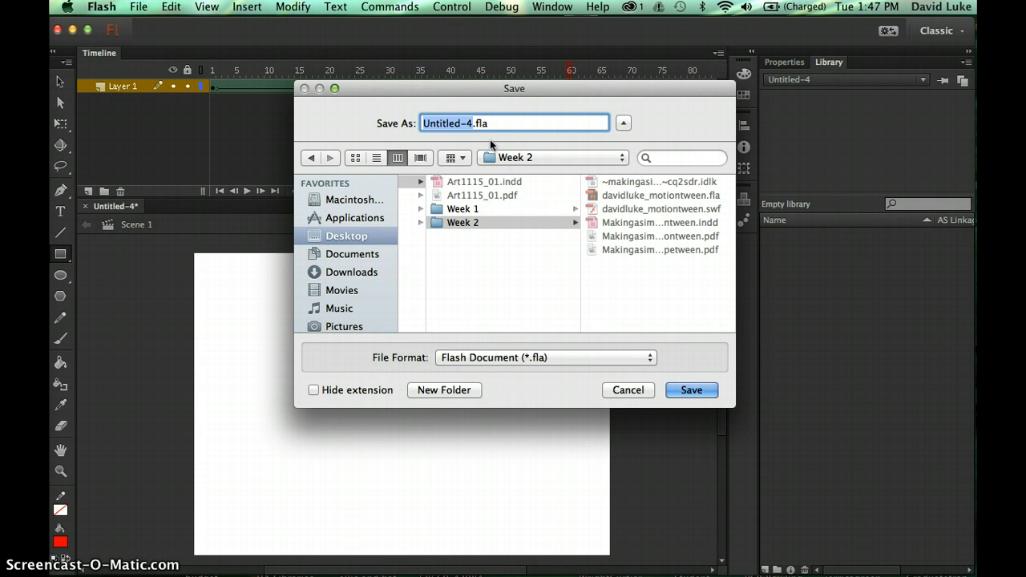
{"action": "type", "text": "davidluke_mo"}
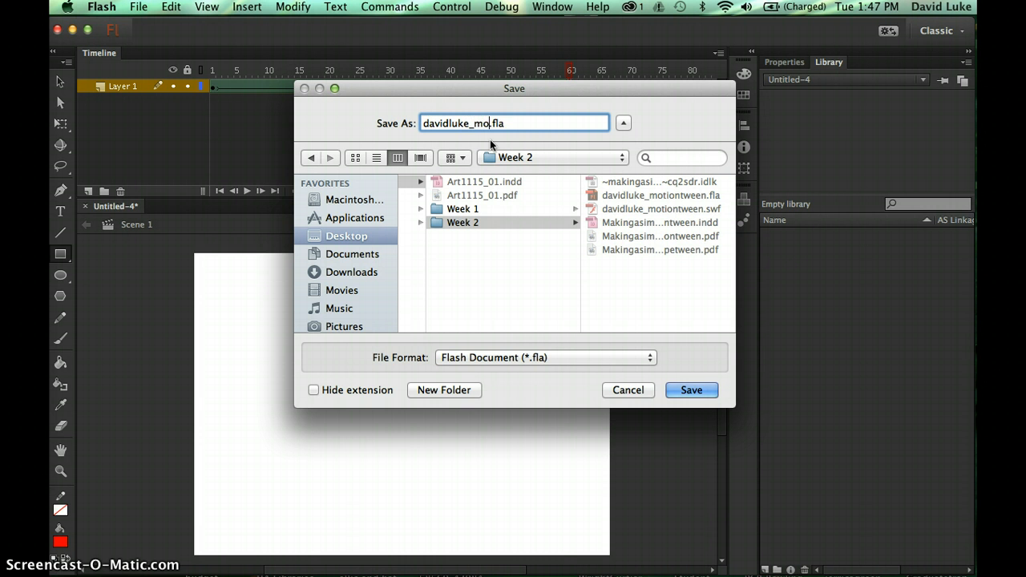
{"action": "type", "text": "tiontween"}
{"action": "left_click", "coordinate": [528, 357]}
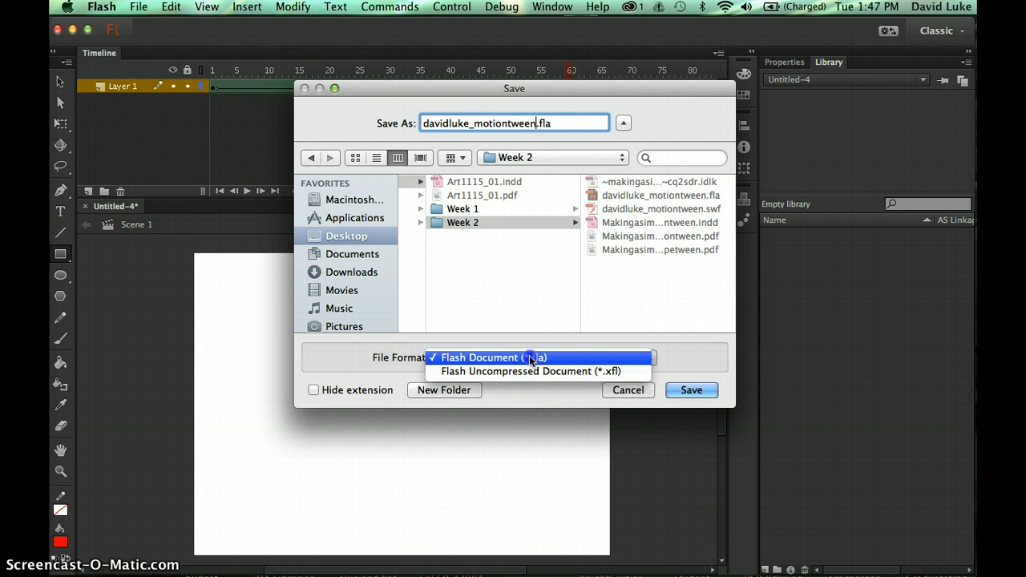
{"action": "left_click", "coordinate": [529, 355]}
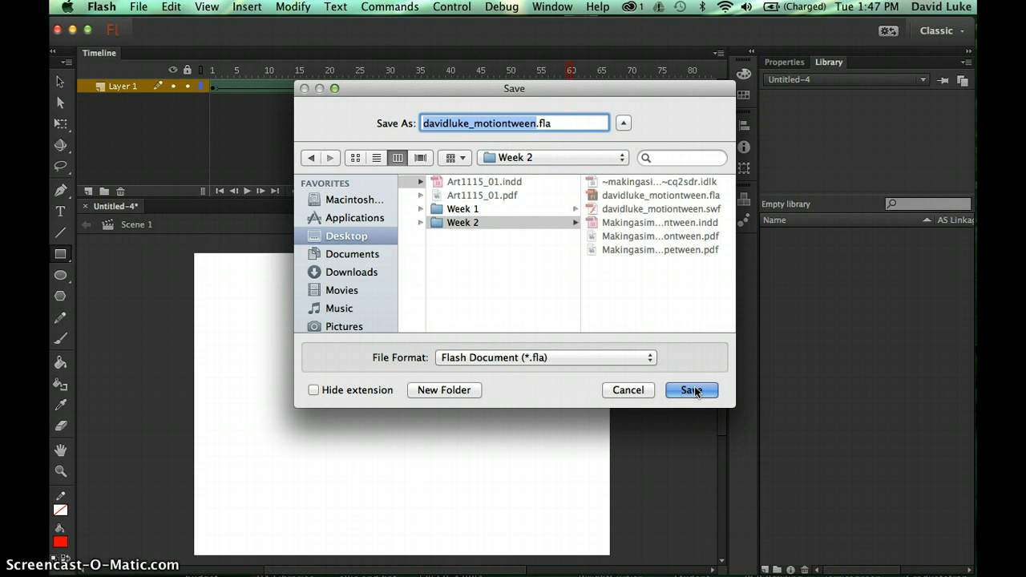
{"action": "left_click", "coordinate": [694, 391]}
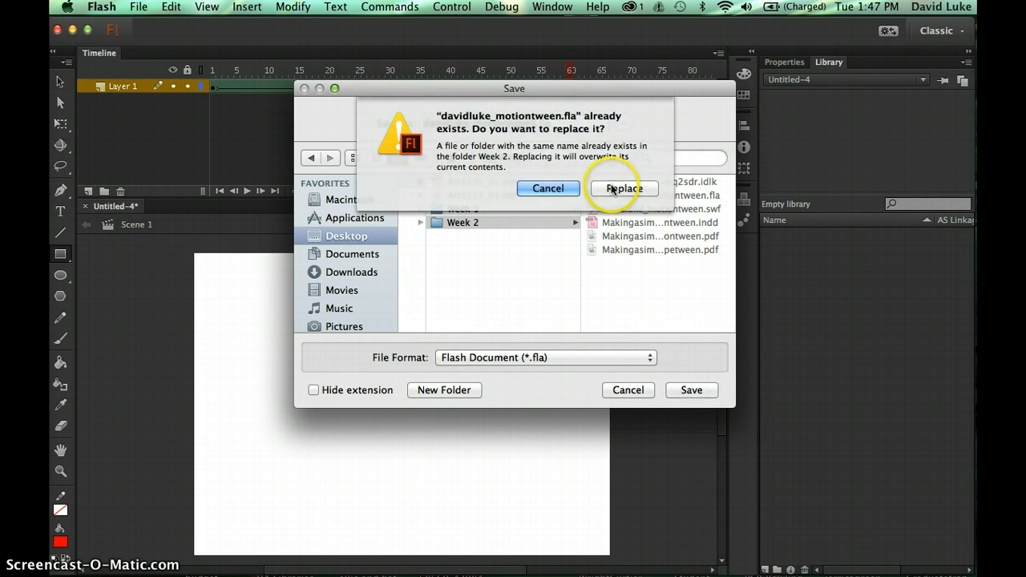
{"action": "left_click", "coordinate": [550, 189]}
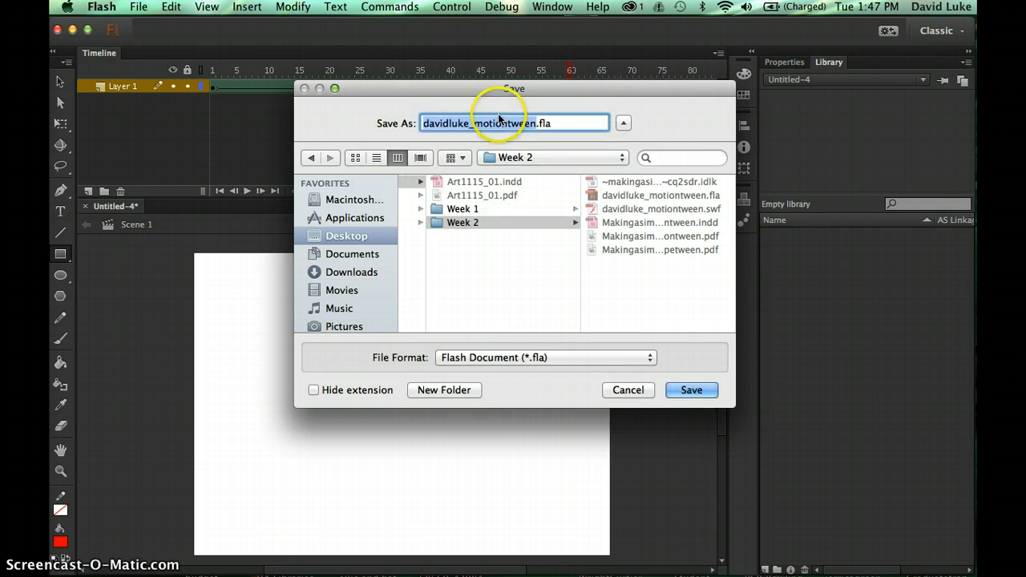
- Change 'motion' to 'shape' in the file name and save the shapetween FLA in Week 2
{"action": "left_click", "coordinate": [507, 120]}
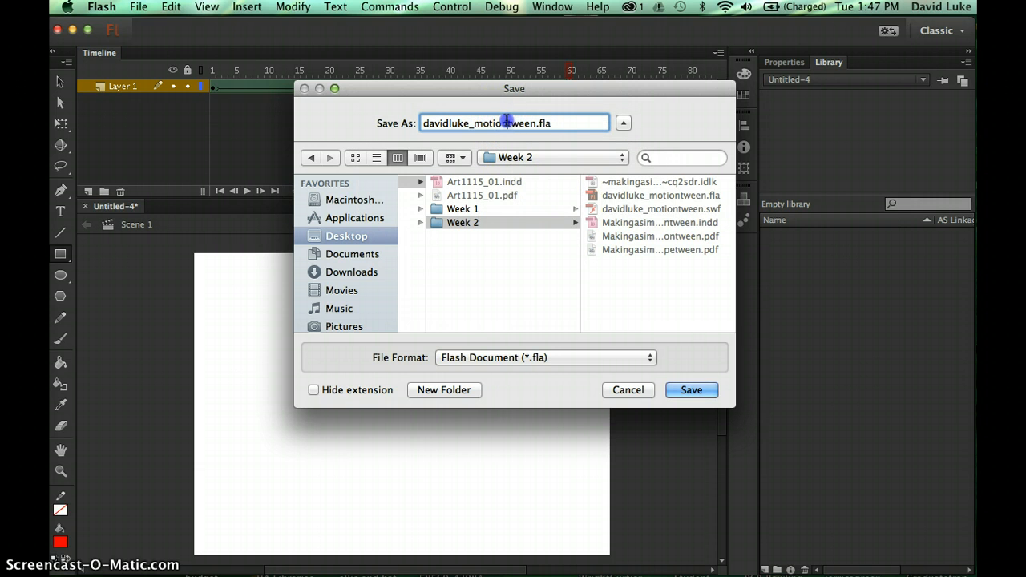
{"action": "type", "text": "shape"}
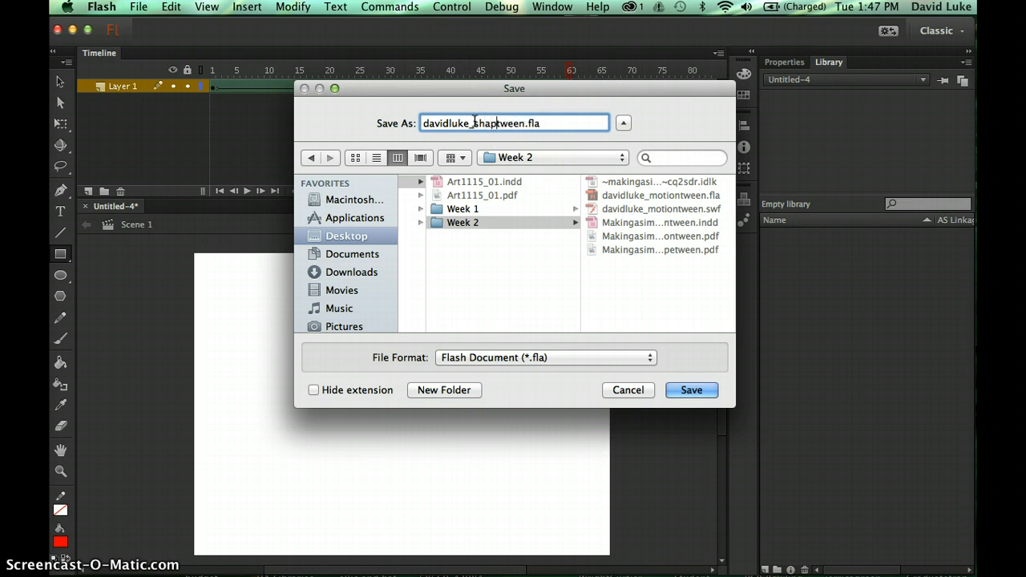
{"action": "left_click", "coordinate": [689, 390]}
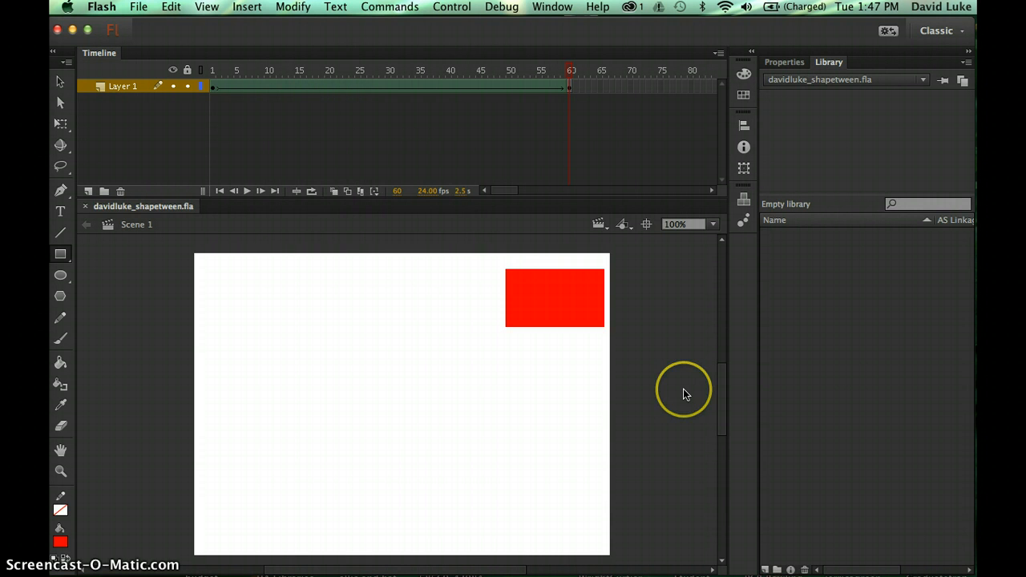
- Test the movie in Flash Professional and dock the SWF player beside the FLA document
{"action": "left_click", "coordinate": [452, 7]}
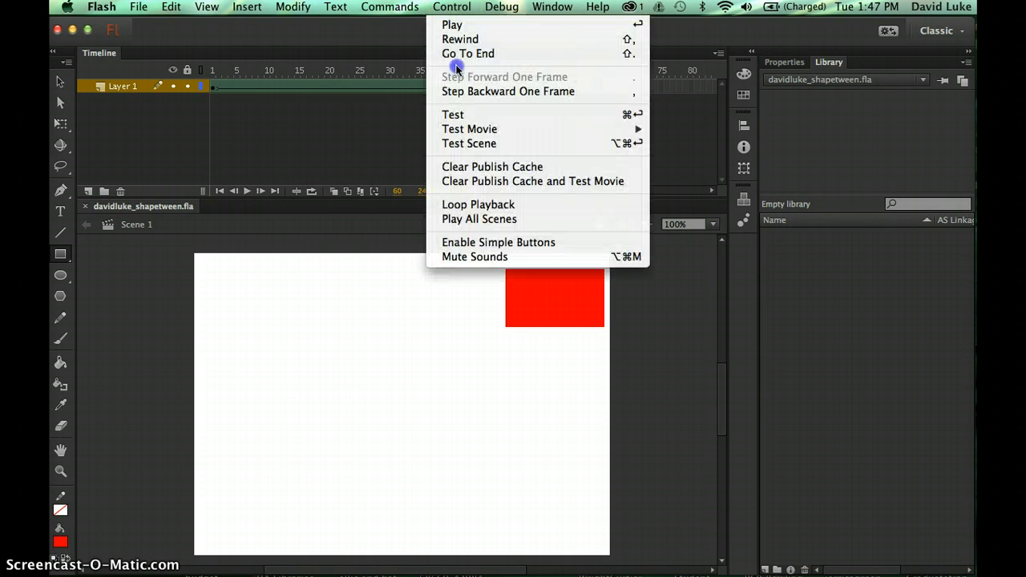
{"action": "mouse_move", "coordinate": [469, 129]}
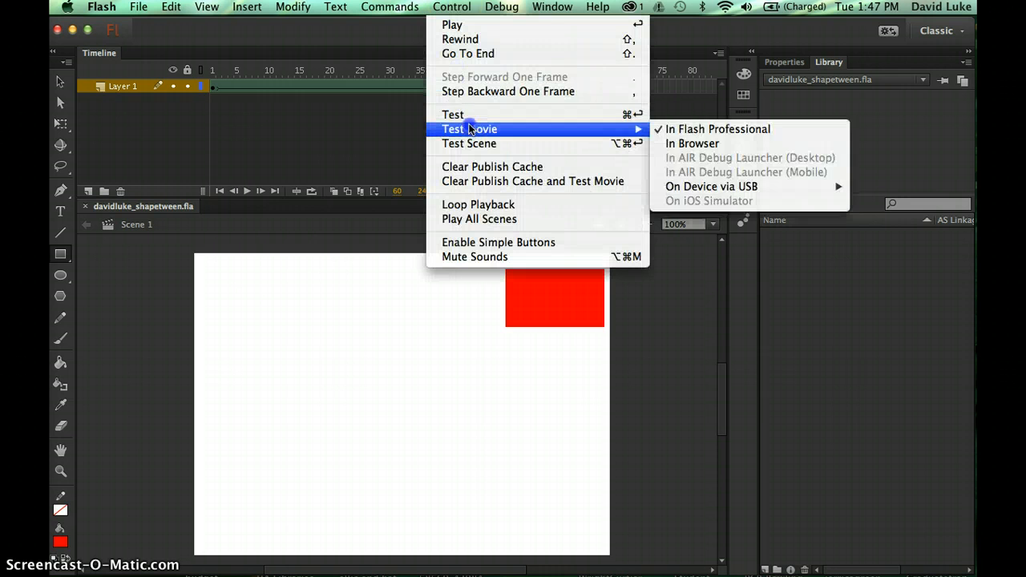
{"action": "left_click", "coordinate": [710, 129]}
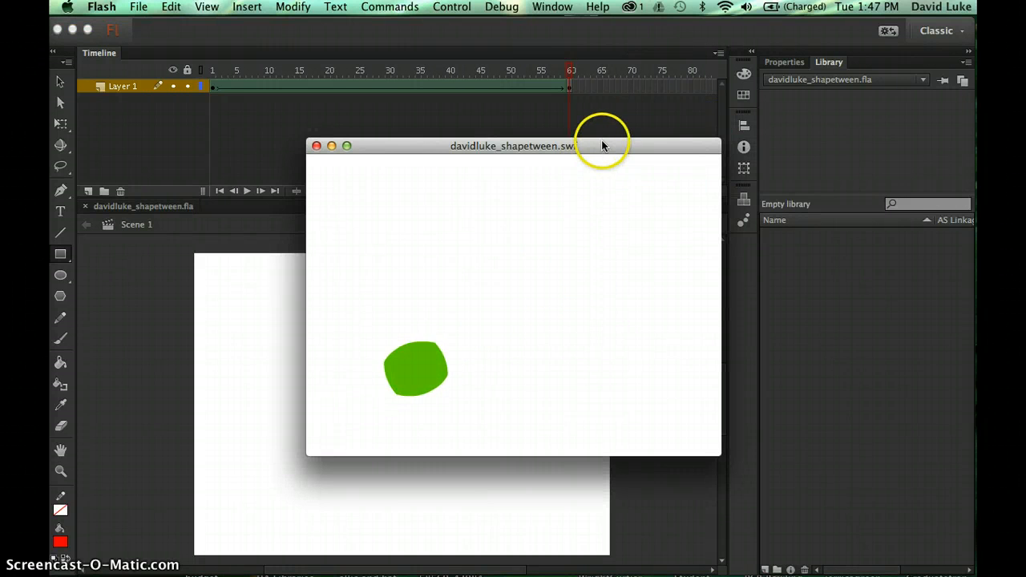
{"action": "left_click_drag", "start_coordinate": [603, 145], "coordinate": [710, 209]}
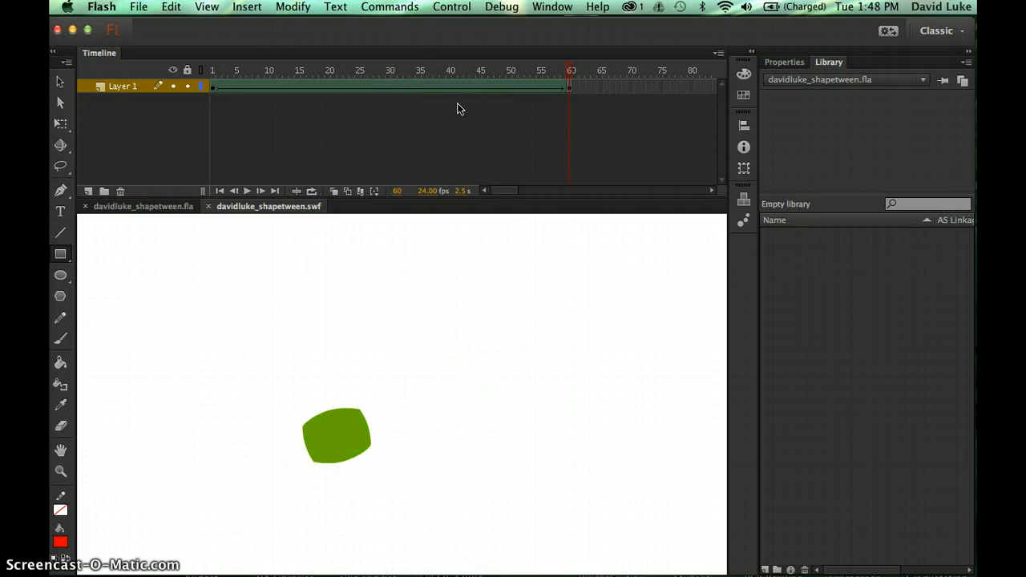
- Close the SWF test tab to return to the shapetween FLA at frame 60
{"action": "left_click", "coordinate": [468, 183]}
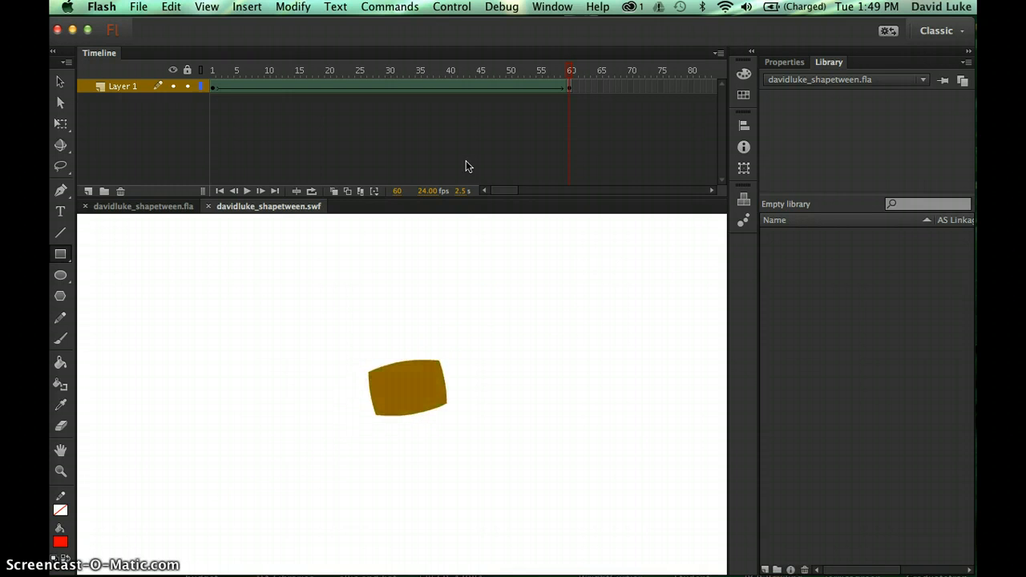
{"action": "left_click", "coordinate": [208, 206]}
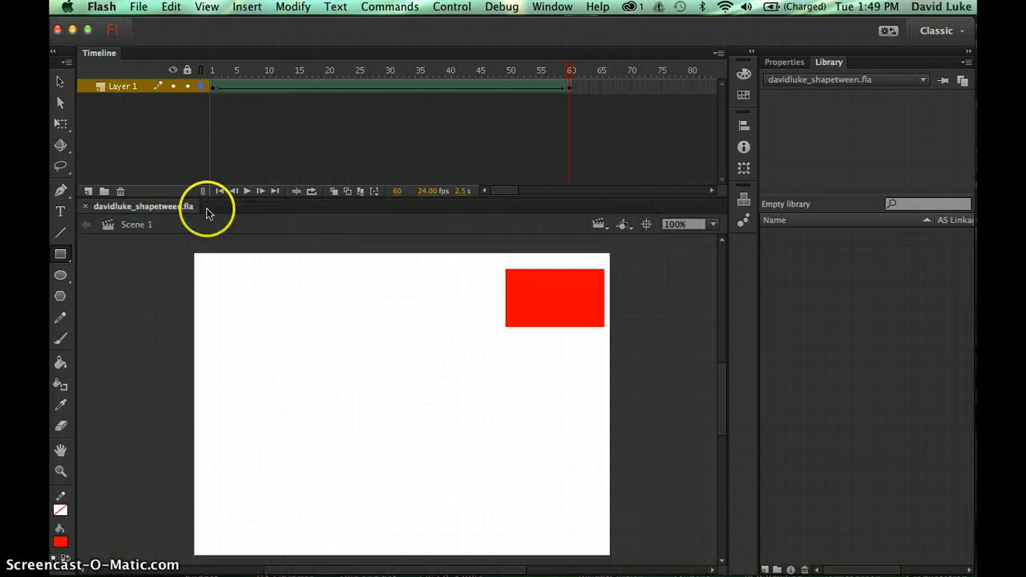